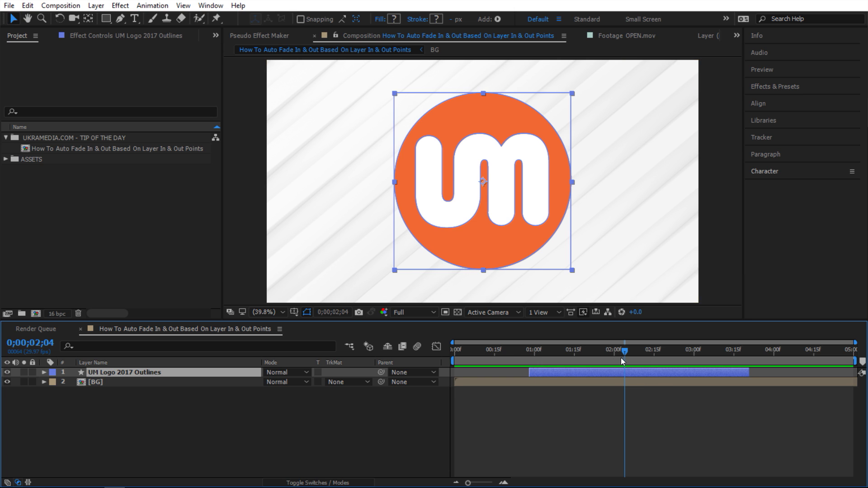
# - Trim the UM Logo 2017 Outlines layer earlier so it spans roughly 0.4 to 2.2 seconds
pyautogui.moveTo(621, 360); pyautogui.dragTo(638, 370)
pyautogui.moveTo(530, 373); pyautogui.dragTo(484, 374)
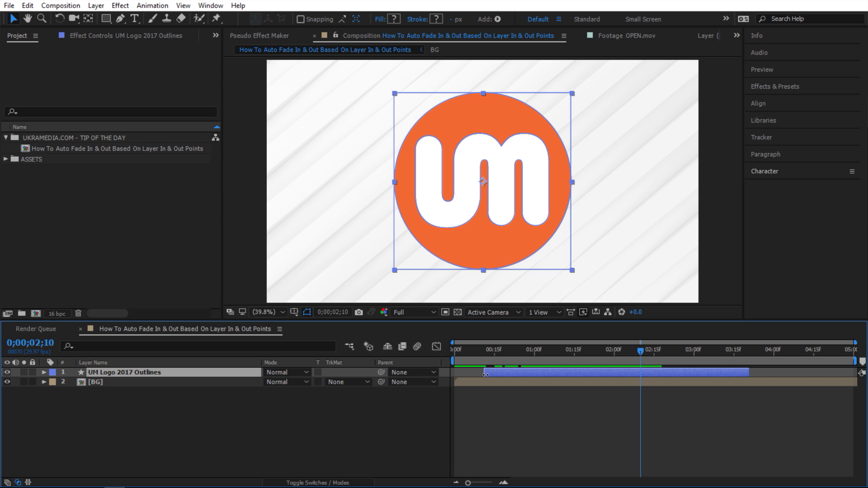
pyautogui.moveTo(747, 372); pyautogui.dragTo(546, 365)
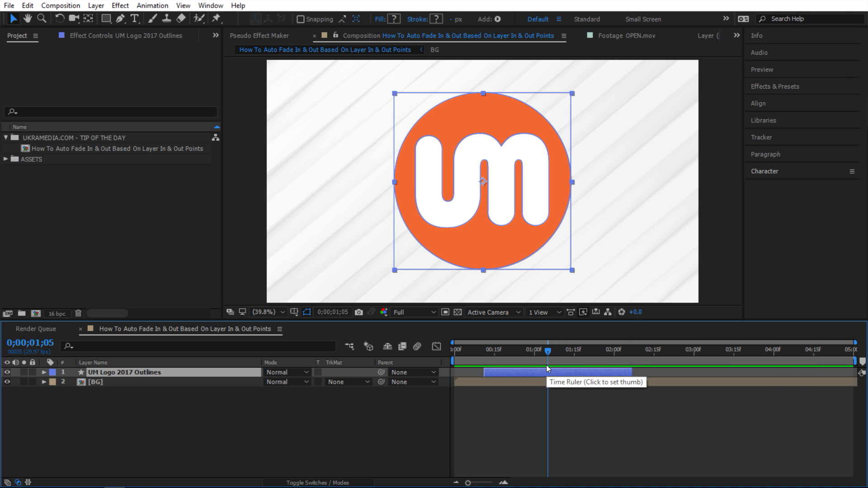
# - Reveal the logo layer's Opacity with T and add an expression reading transform.opacity
pyautogui.click(424, 419)
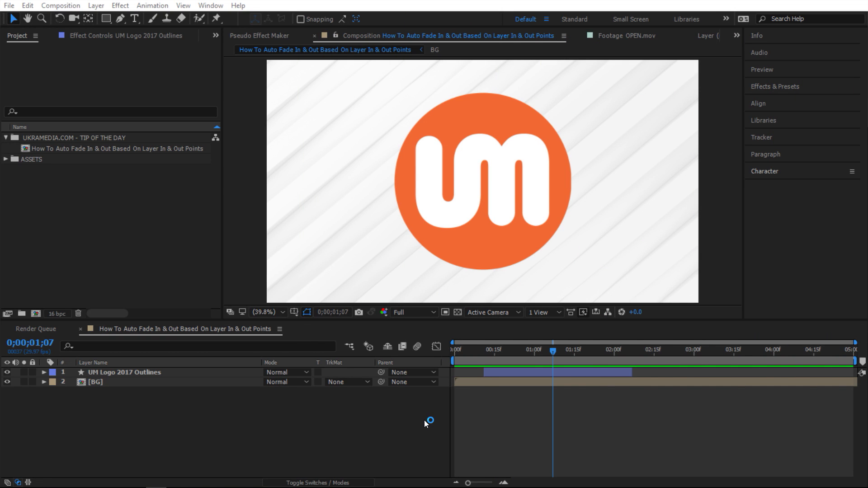
pyautogui.click(536, 371)
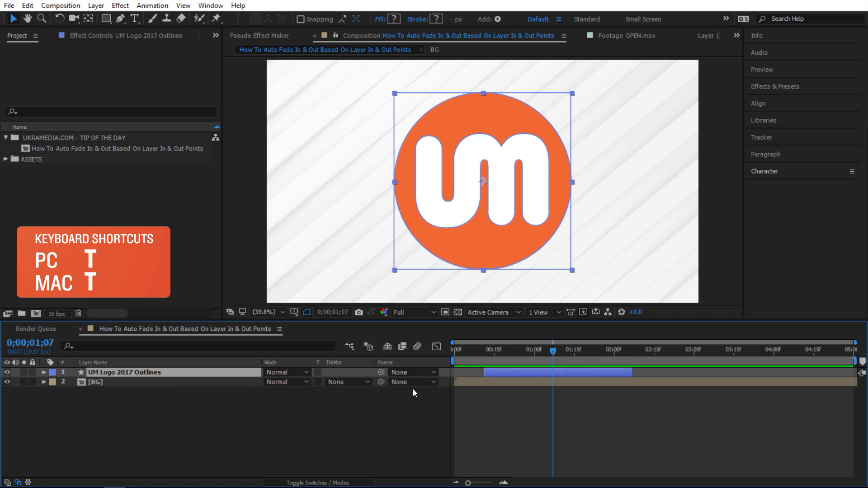
pyautogui.press('t')
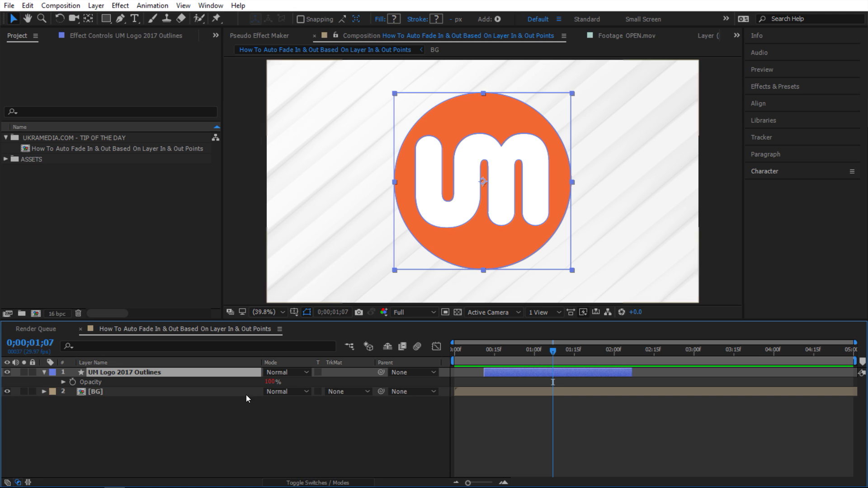
pyautogui.keyDown('alt'); pyautogui.click(71, 383); pyautogui.keyUp('alt')
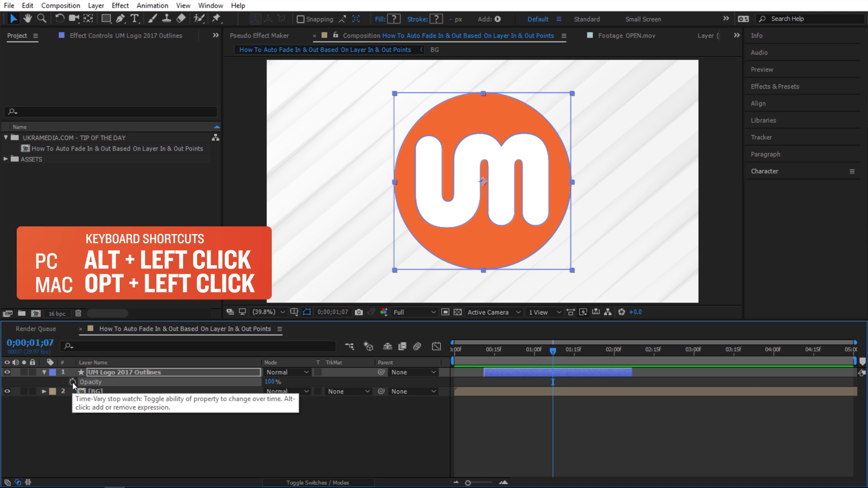
pyautogui.keyDown('alt'); pyautogui.click(72, 382); pyautogui.keyUp('alt')
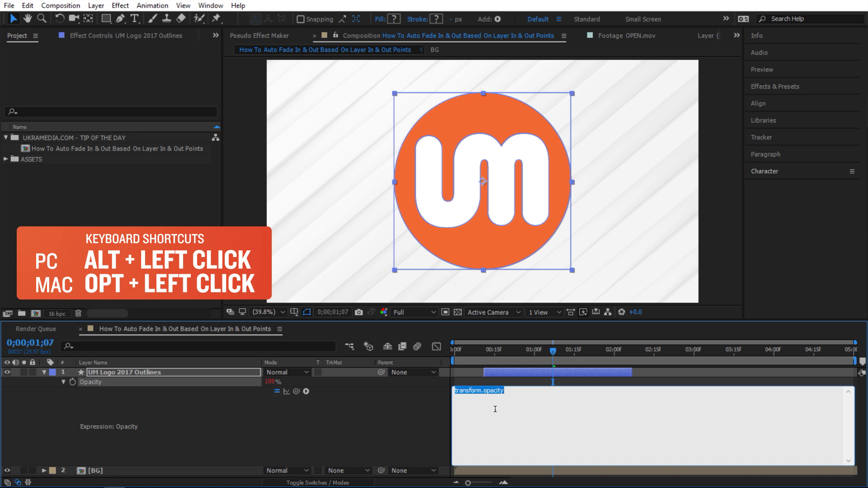
# - Insert the Interpolation linear(t, tMin, tMax, value1, value2) function with time as its first argument
pyautogui.click(305, 391)
pyautogui.moveTo(348, 213)
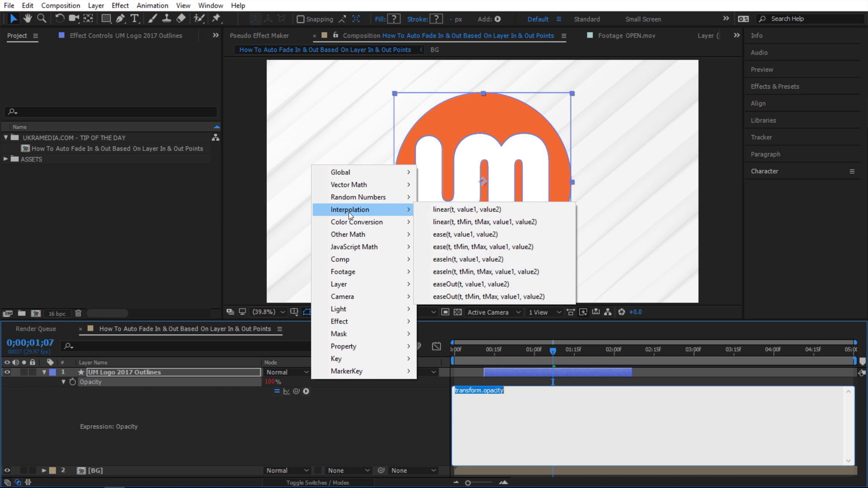
pyautogui.click(453, 223)
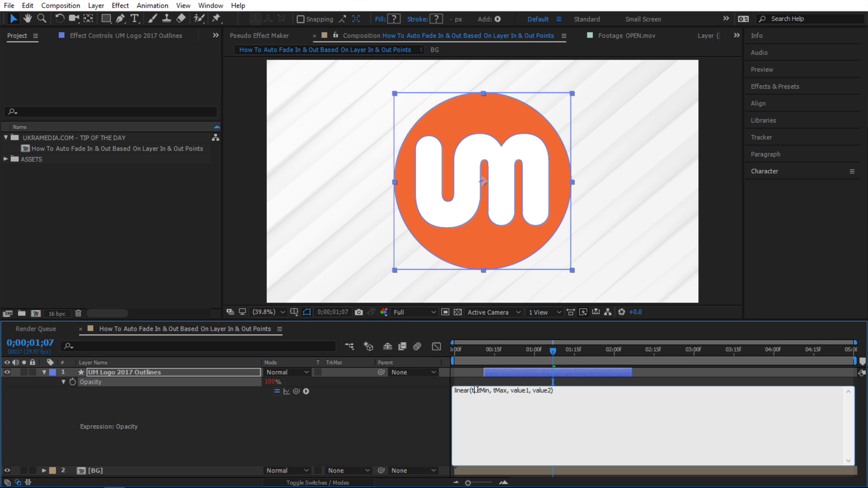
pyautogui.write('ime')
# - Fill the linear arguments with inPoint, inPoint + .5, 0 and 100 for a half-second fade-in
pyautogui.doubleClick(495, 390)
pyautogui.write('inPoint')
pyautogui.moveTo(546, 390); pyautogui.dragTo(527, 389)
pyautogui.write('0')
pyautogui.moveTo(522, 391); pyautogui.dragTo(510, 391)
pyautogui.press('BackSpace')
pyautogui.write('inPoint + .5')
pyautogui.doubleClick(569, 390)
pyautogui.write('100')
pyautogui.click(438, 400)
# - Trim the logo layer's start to the current time with Alt+[ and adjust its in point
pyautogui.moveTo(474, 351); pyautogui.dragTo(595, 362)
pyautogui.hotkey('alt', '[')
pyautogui.moveTo(528, 373); pyautogui.dragTo(503, 373)
# - Prefix the Opacity expression with fadeIn = to store the ramp in a variable
pyautogui.click(484, 389)
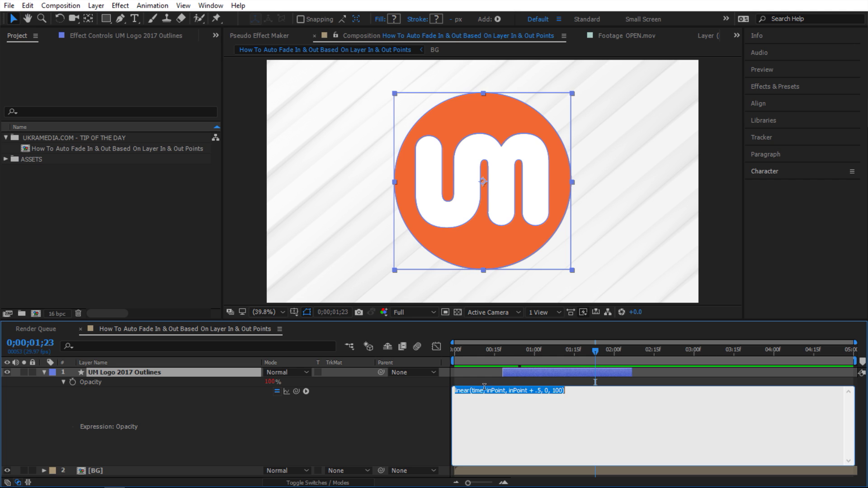
pyautogui.click(499, 390)
pyautogui.press('Home')
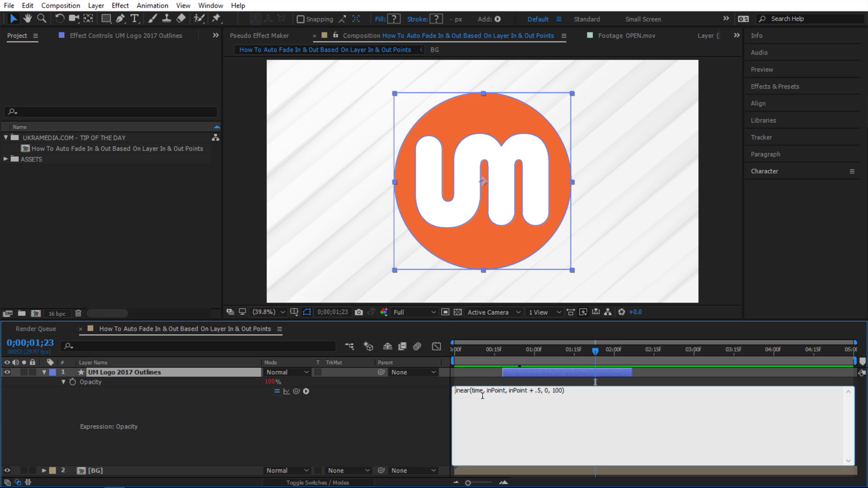
pyautogui.write('fadeIn =')
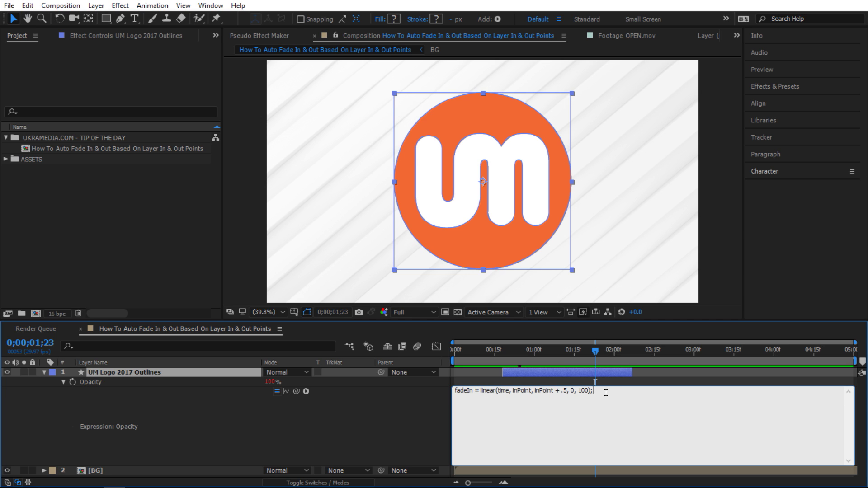
# - Duplicate the fadeIn line below itself and rename the copy's variable to fadeOut
pyautogui.hotkey('ctrl', 'a')
pyautogui.hotkey('ctrl', 'c')
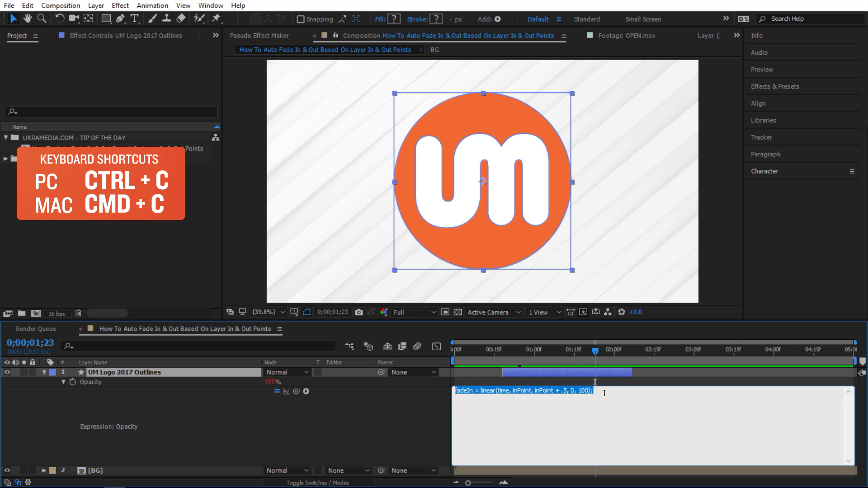
pyautogui.click(604, 393)
pyautogui.press('Return')
pyautogui.hotkey('ctrl', 'v')
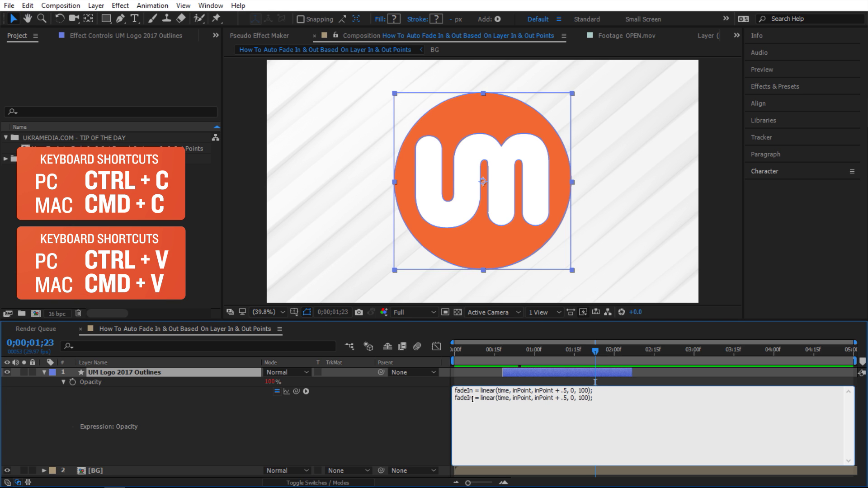
pyautogui.click(472, 398)
pyautogui.press('BackSpace')
pyautogui.press('BackSpace')
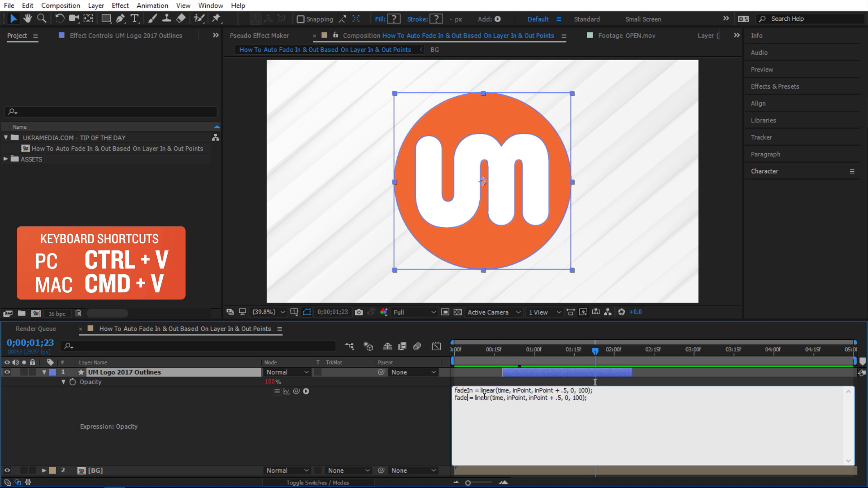
pyautogui.write('Out')
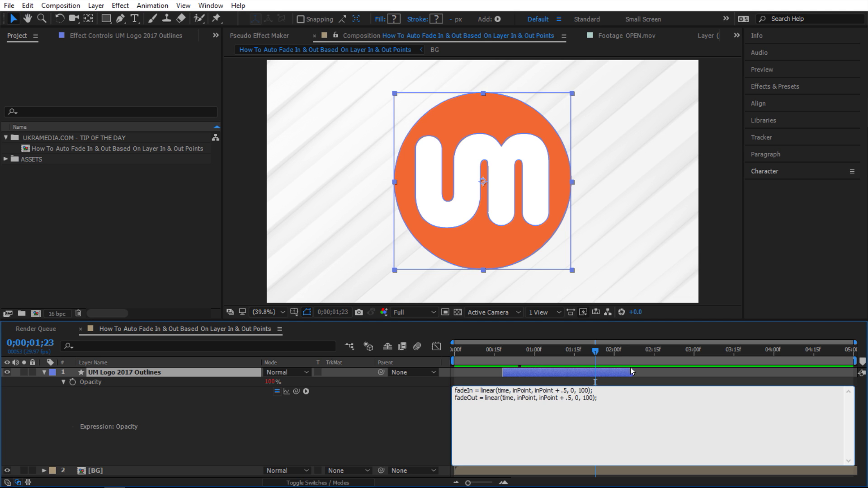
pyautogui.click(598, 356)
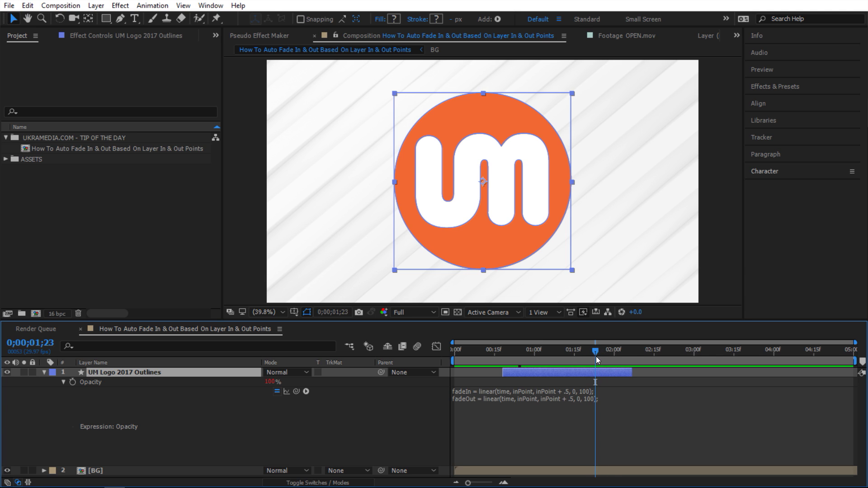
pyautogui.moveTo(595, 356)
pyautogui.mouseDown()
pyautogui.moveTo(627, 356)
pyautogui.moveTo(600, 358)
pyautogui.mouseUp()
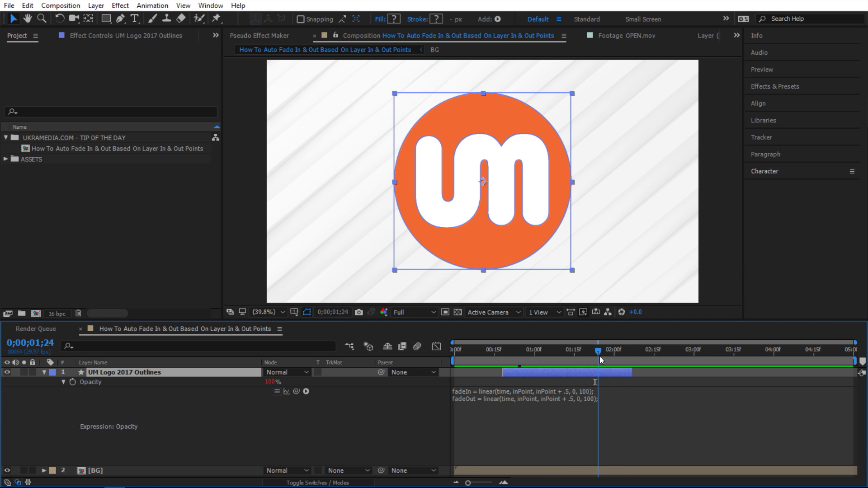
# - Change the fadeOut line's time range to outPoint - .5 through outPoint
pyautogui.click(536, 398)
pyautogui.click(522, 398)
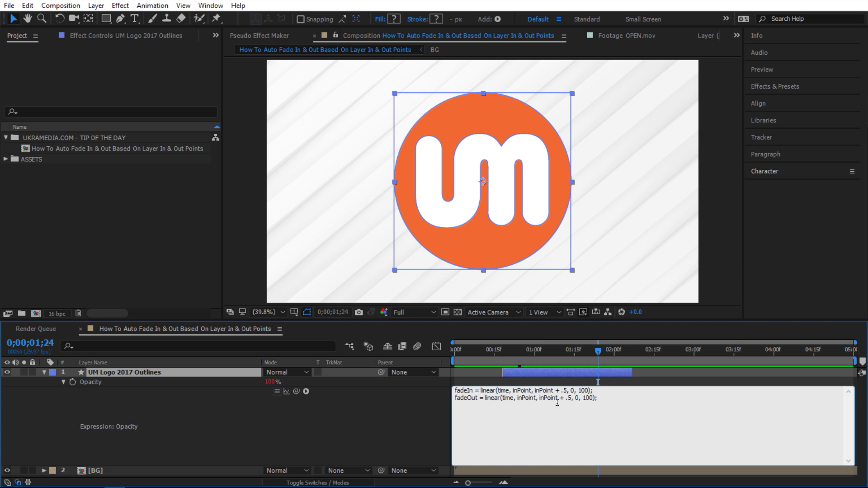
pyautogui.press('BackSpace')
pyautogui.press('BackSpace')
pyautogui.write('out')
pyautogui.write('- .5')
pyautogui.moveTo(588, 398); pyautogui.dragTo(576, 399)
pyautogui.press('BackSpace')
pyautogui.press('BackSpace')
pyautogui.doubleClick(565, 398)
pyautogui.write('outPoint')
pyautogui.click(609, 398)
# - Add a final expression line fadeIn - fadeOut and commit it
pyautogui.press('Return')
pyautogui.write('fadeIn - fadeOut')
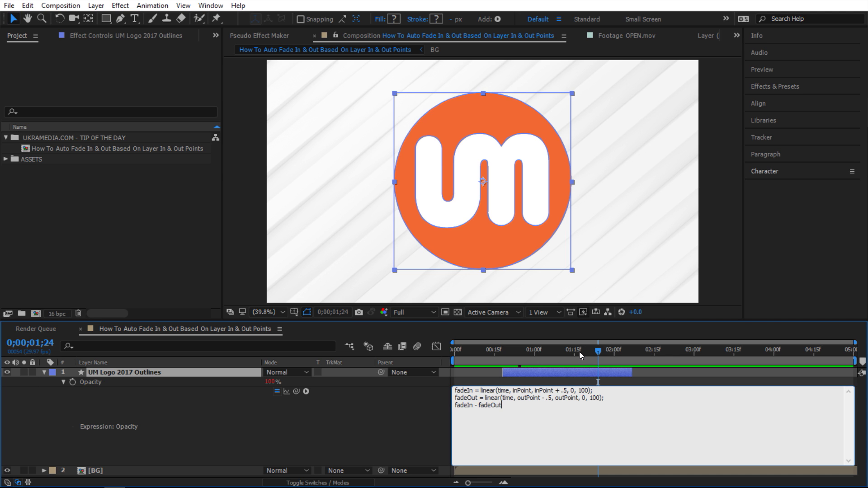
pyautogui.moveTo(579, 352); pyautogui.dragTo(604, 369)
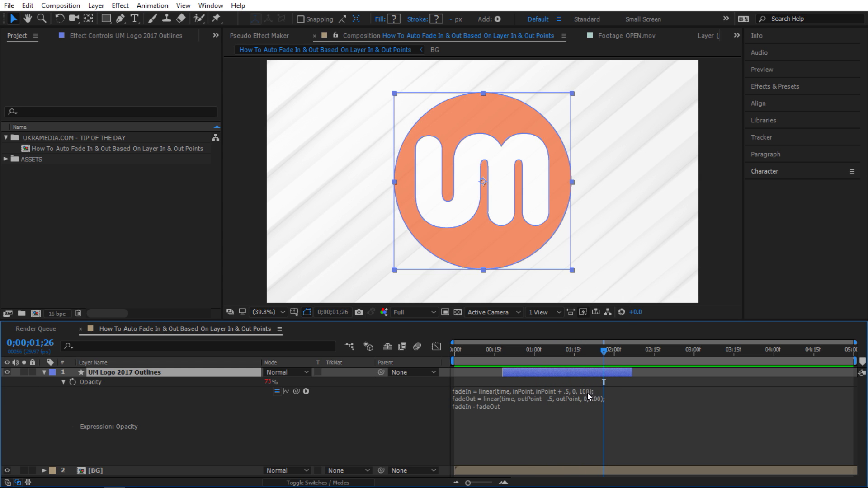
# - Scrub through the fade and extend the logo layer so it ends later
pyautogui.moveTo(602, 357); pyautogui.dragTo(676, 372)
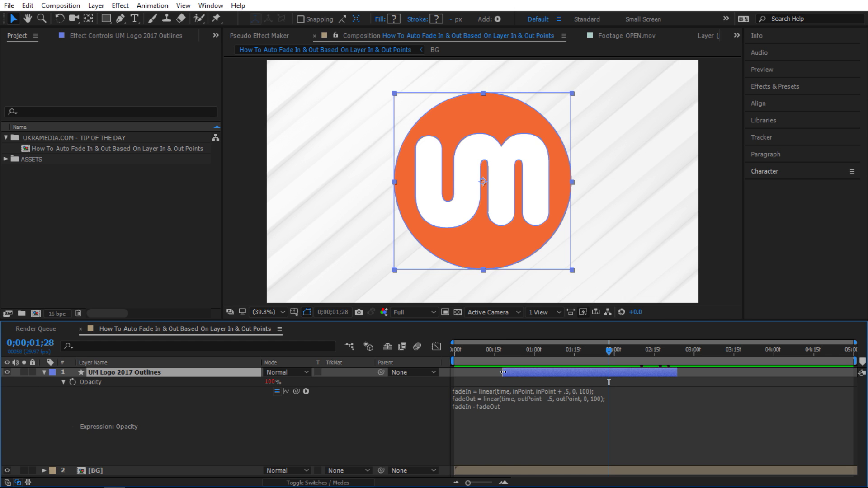
pyautogui.moveTo(502, 372); pyautogui.dragTo(595, 364)
pyautogui.click(543, 357)
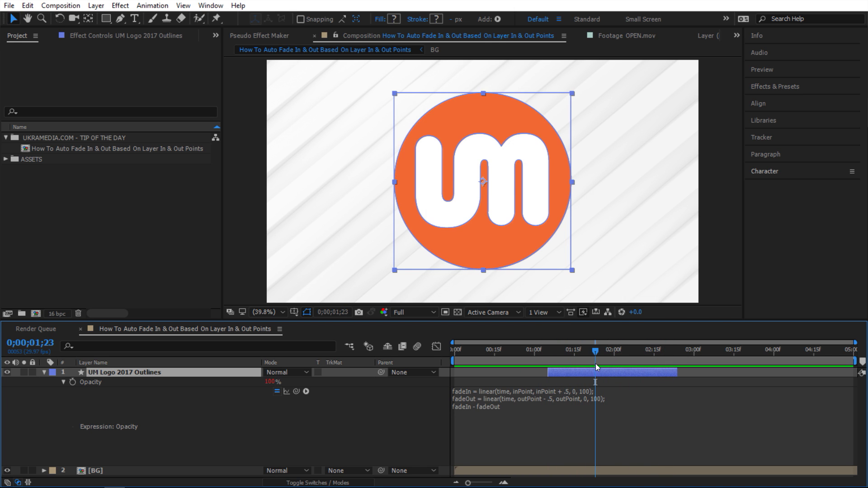
# - Add a first expression line fadeDuration = .5; above the fadeIn line
pyautogui.click(525, 411)
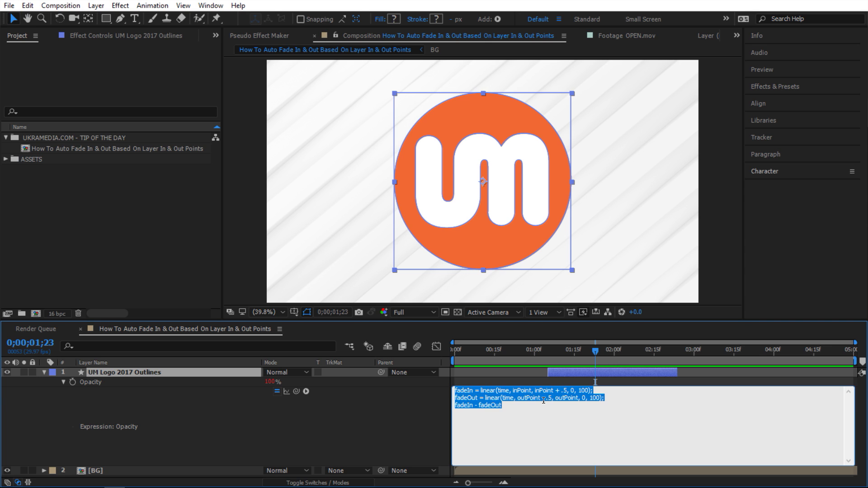
pyautogui.click(456, 389)
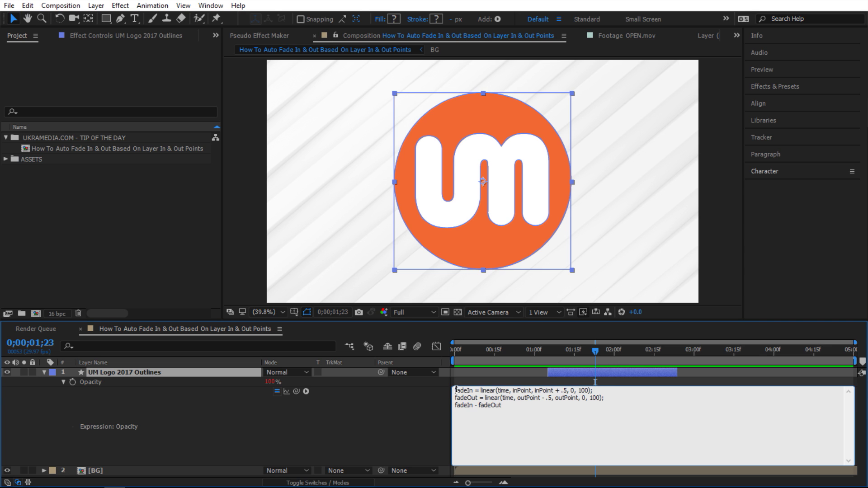
pyautogui.press('Return')
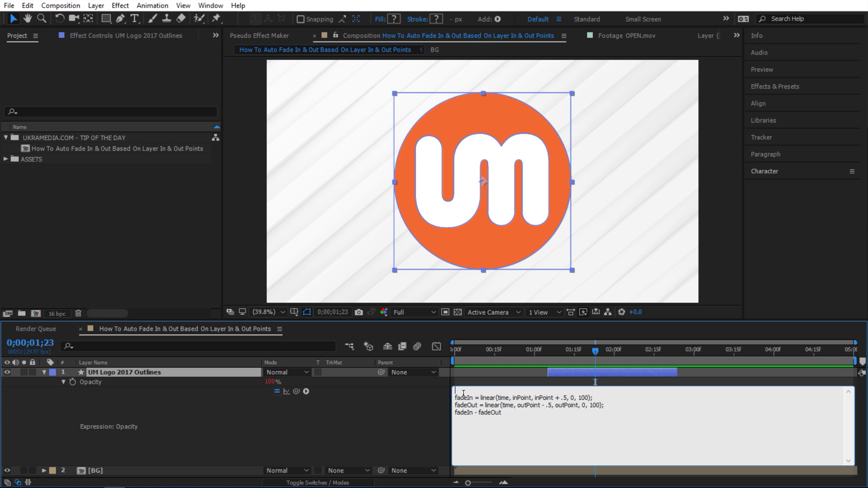
pyautogui.write('fadeDuration = .5;')
# - Replace the hard-coded .5 in both fade lines with fadeDuration, then preview the fades
pyautogui.doubleClick(462, 390)
pyautogui.doubleClick(564, 398)
pyautogui.hotkey('ctrl', 'v')
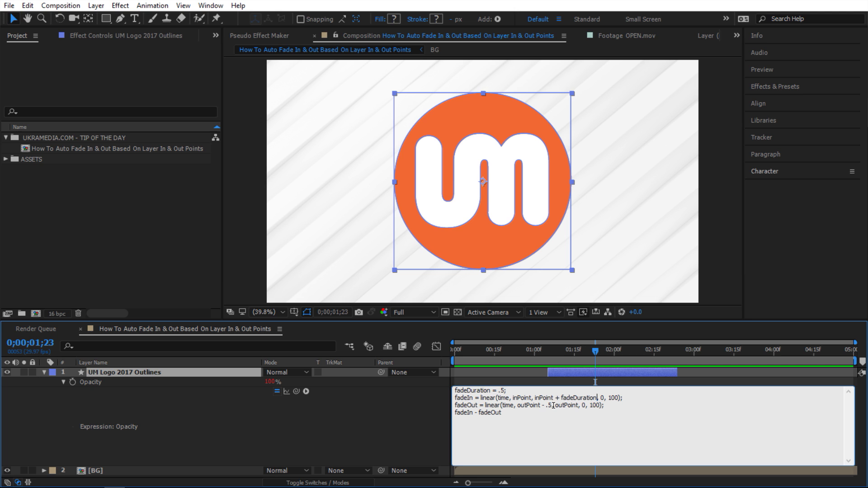
pyautogui.doubleClick(551, 405)
pyautogui.hotkey('ctrl', 'v')
pyautogui.click(432, 425)
pyautogui.moveTo(541, 359); pyautogui.dragTo(601, 359)
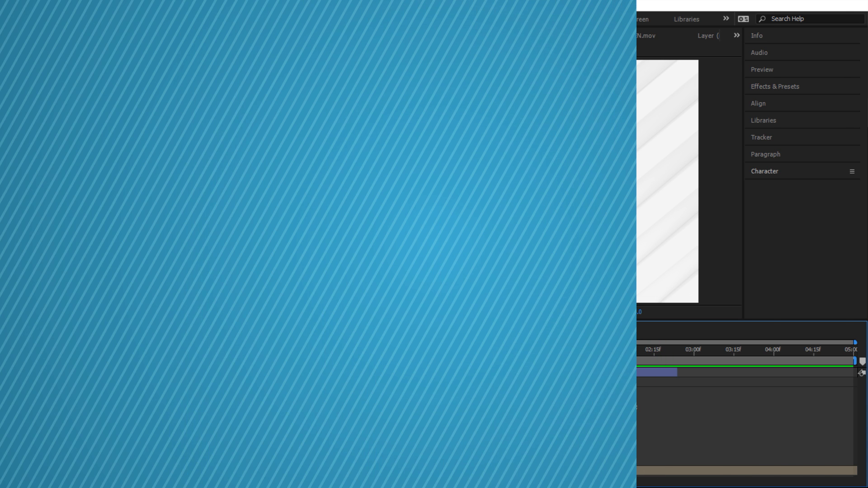